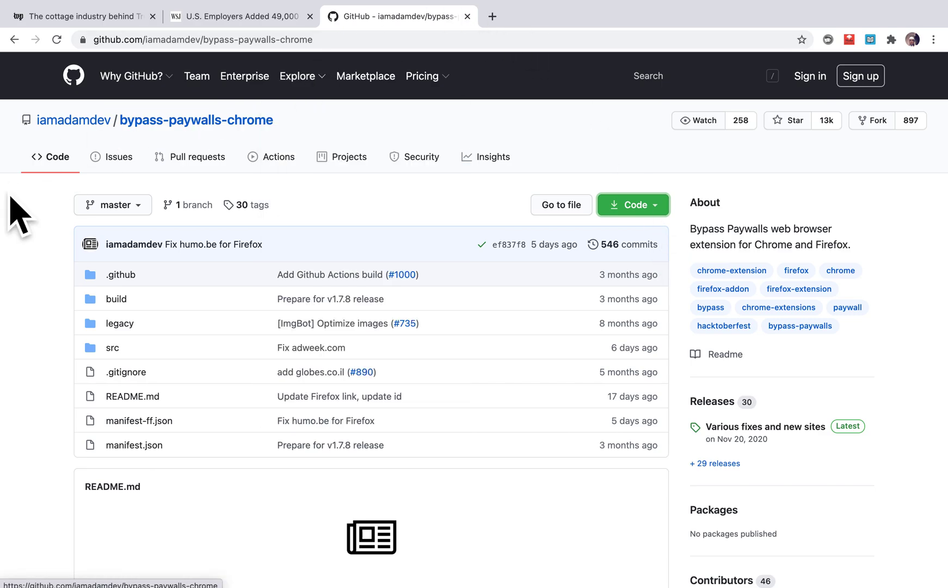
- View the Washington Post article, then scroll the WSJ jobs article down to its Subscribe/Sign In paywall
{"action": "left_click", "coordinate": [64, 16]}
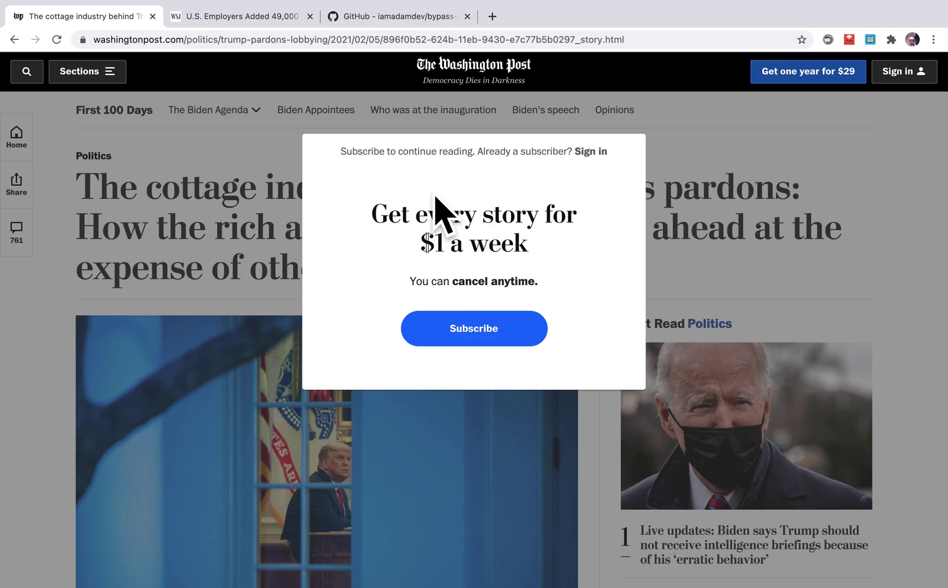
{"action": "left_click", "coordinate": [225, 26]}
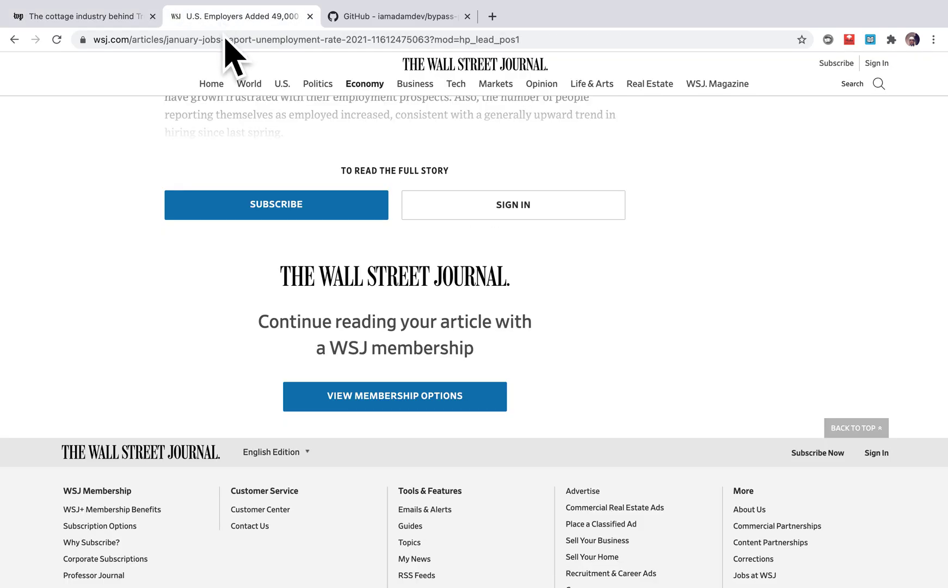
{"action": "mouse_move", "coordinate": [249, 84]}
{"action": "scroll", "coordinate": [199, 359], "scroll_direction": "down", "scroll_amount": 3}
{"action": "scroll", "coordinate": [202, 362], "scroll_direction": "up", "scroll_amount": 10}
{"action": "scroll", "coordinate": [201, 362], "scroll_direction": "down", "scroll_amount": 8}
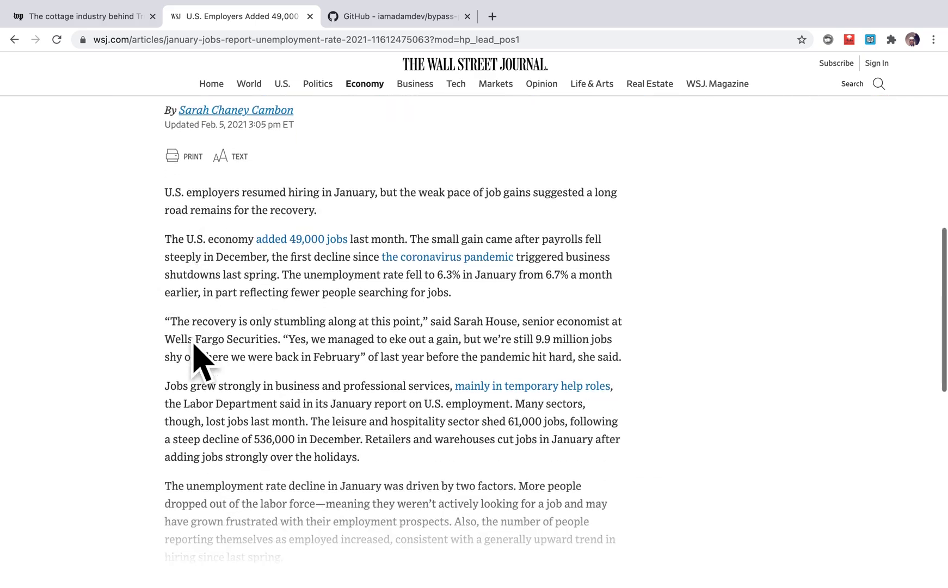
{"action": "scroll", "coordinate": [193, 340], "scroll_direction": "down", "scroll_amount": 1}
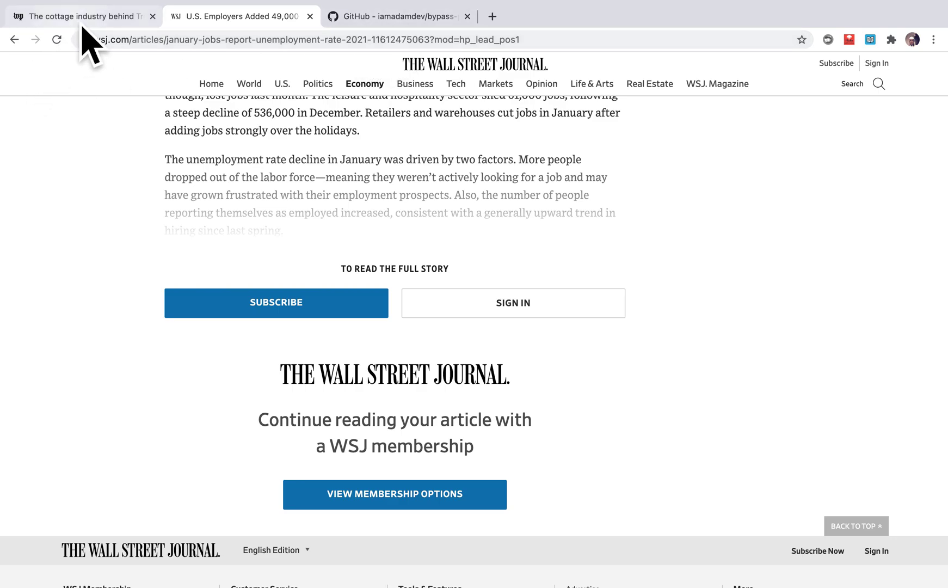
{"action": "left_click", "coordinate": [398, 47]}
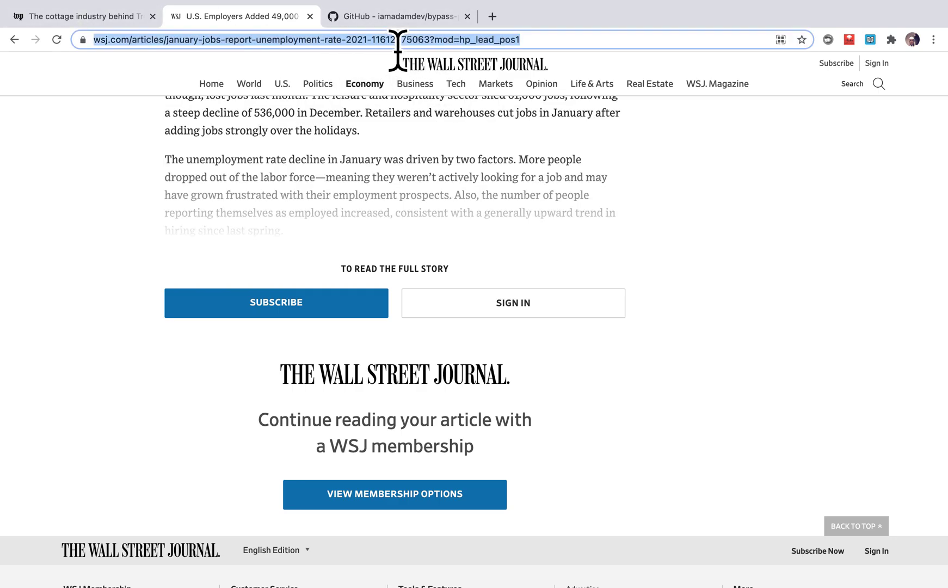
- On the GitHub repository page, choose Code > Download ZIP and open the downloaded zip
{"action": "left_click", "coordinate": [369, 22]}
{"action": "scroll", "coordinate": [195, 349], "scroll_direction": "down", "scroll_amount": 6}
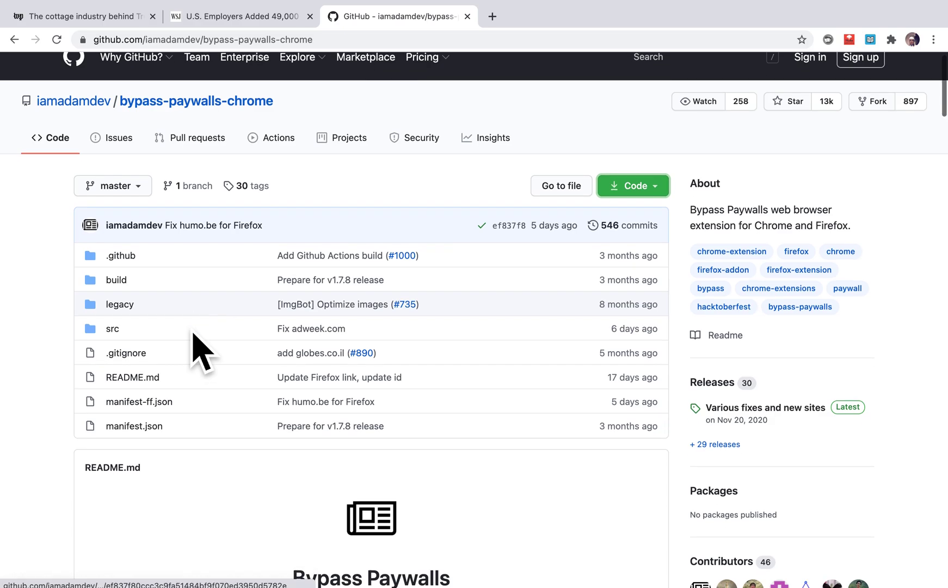
{"action": "scroll", "coordinate": [195, 348], "scroll_direction": "up", "scroll_amount": 6}
{"action": "scroll", "coordinate": [201, 351], "scroll_direction": "down", "scroll_amount": 3}
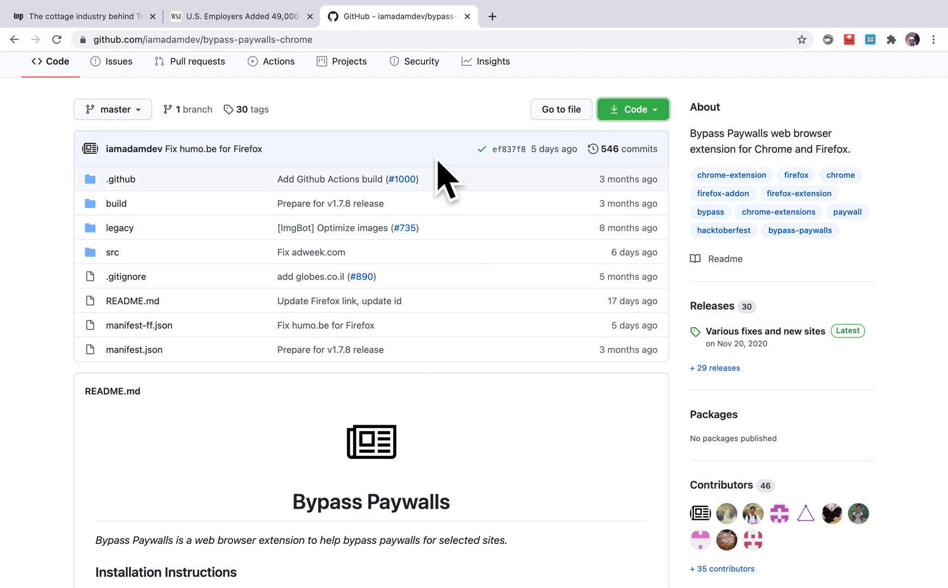
{"action": "scroll", "coordinate": [240, 290], "scroll_direction": "up", "scroll_amount": 3}
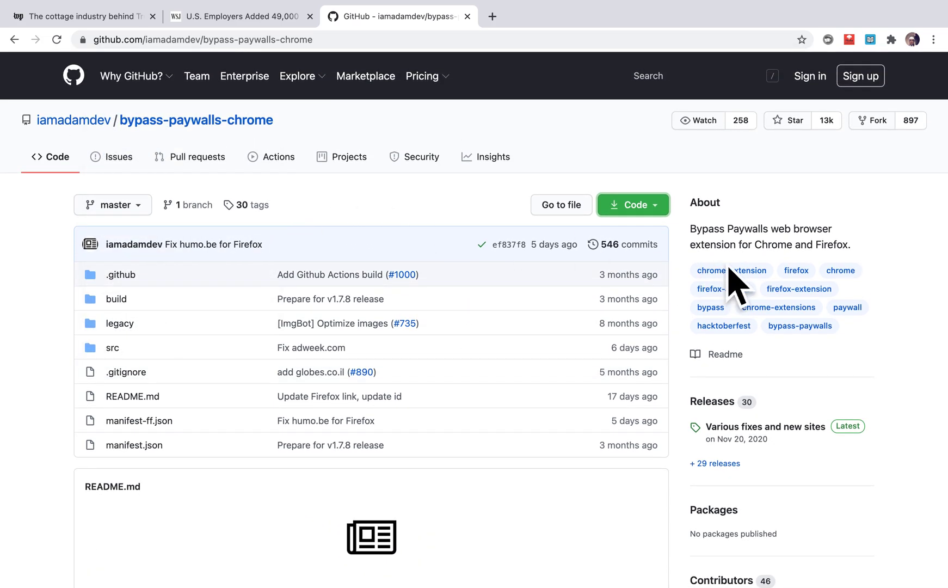
{"action": "left_click", "coordinate": [660, 212]}
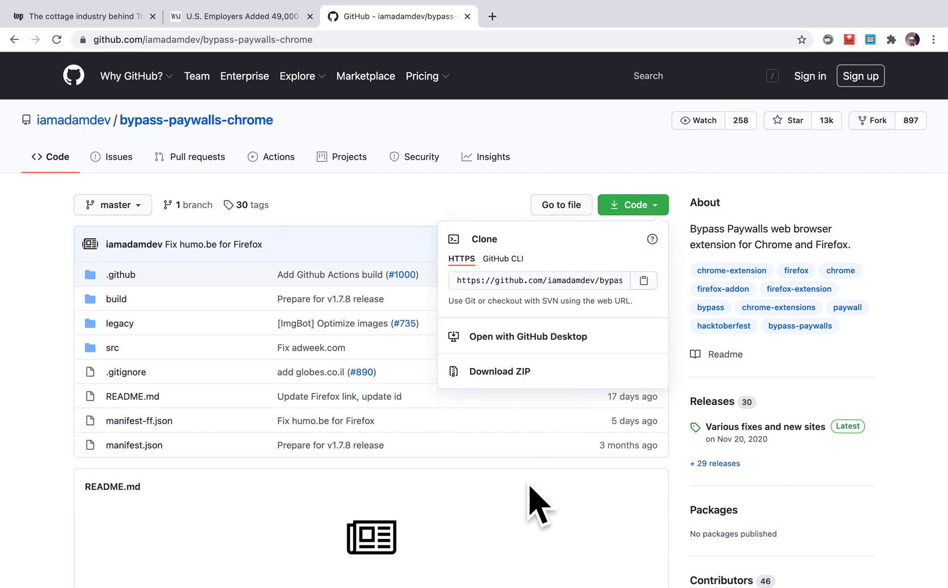
{"action": "left_click", "coordinate": [534, 387]}
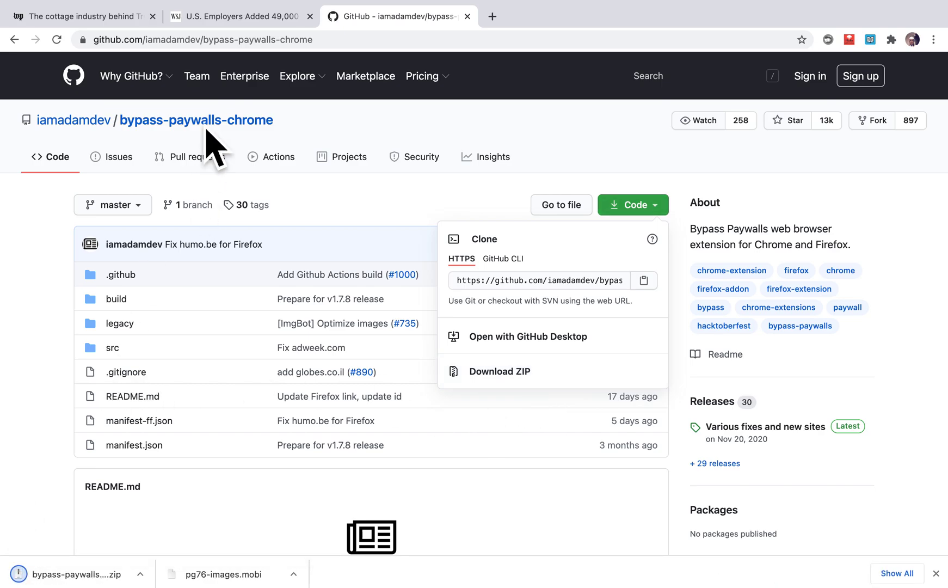
{"action": "left_click", "coordinate": [49, 572]}
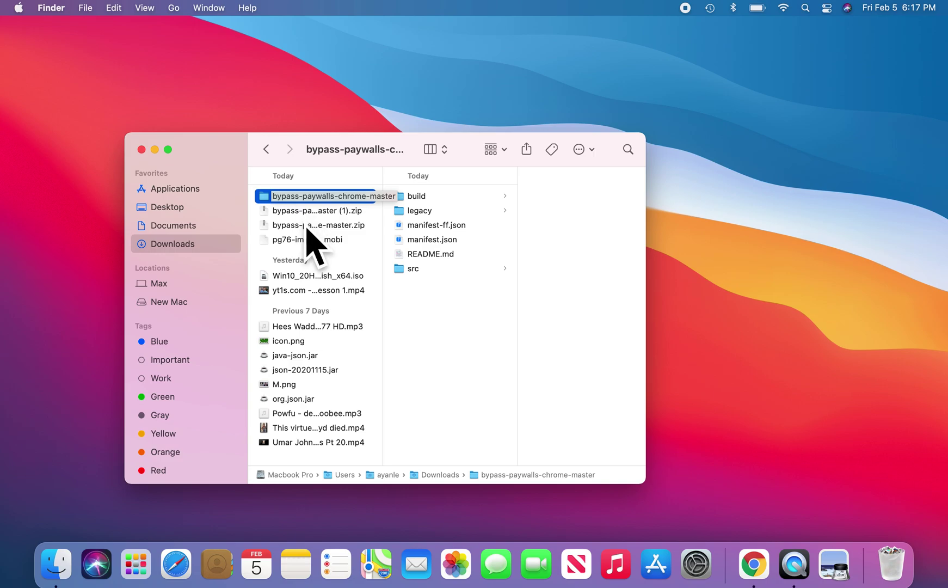
- Select the extracted bypass-paywalls-chrome-master folder in Downloads, keeping its name unchanged
{"action": "left_click", "coordinate": [303, 224]}
{"action": "left_click", "coordinate": [297, 200]}
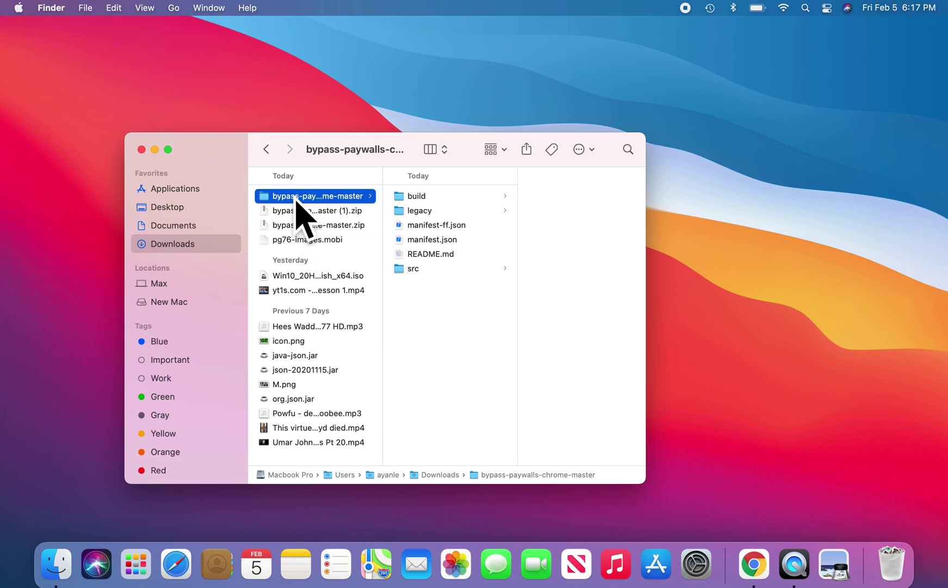
{"action": "key", "text": "Return"}
{"action": "key", "text": "Escape"}
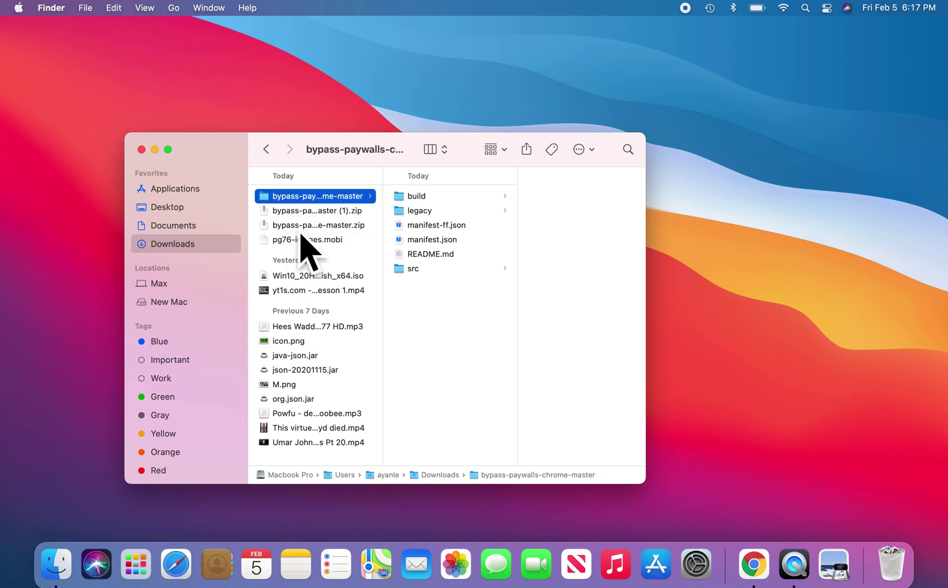
{"action": "left_click", "coordinate": [301, 225]}
{"action": "left_click", "coordinate": [298, 200]}
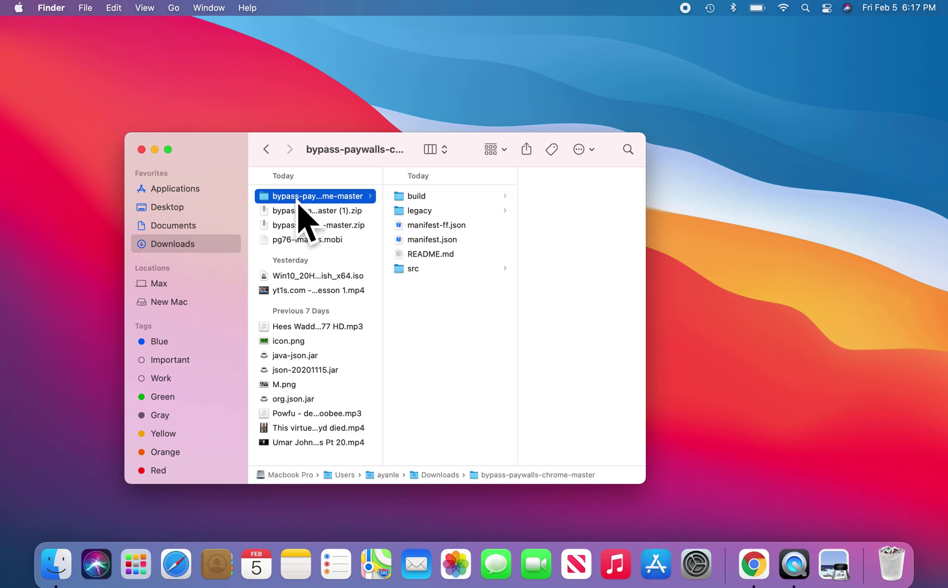
{"action": "key", "text": "Return"}
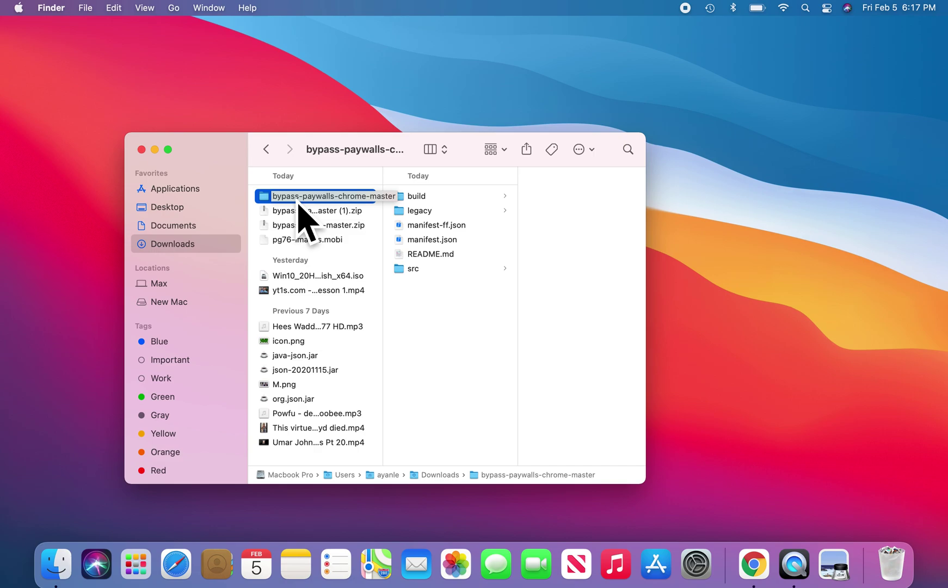
{"action": "key", "text": "Escape"}
{"action": "key", "text": "Return"}
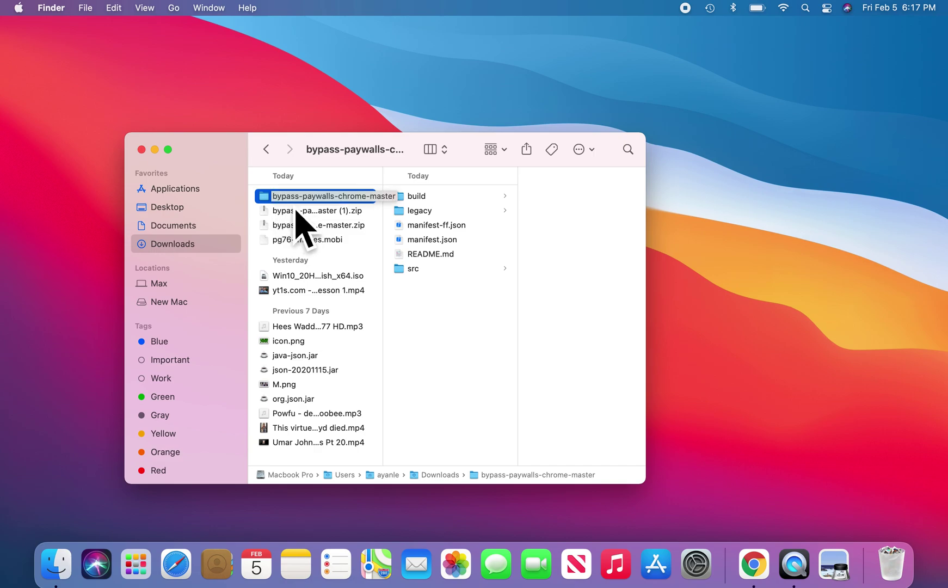
{"action": "key", "text": "Return"}
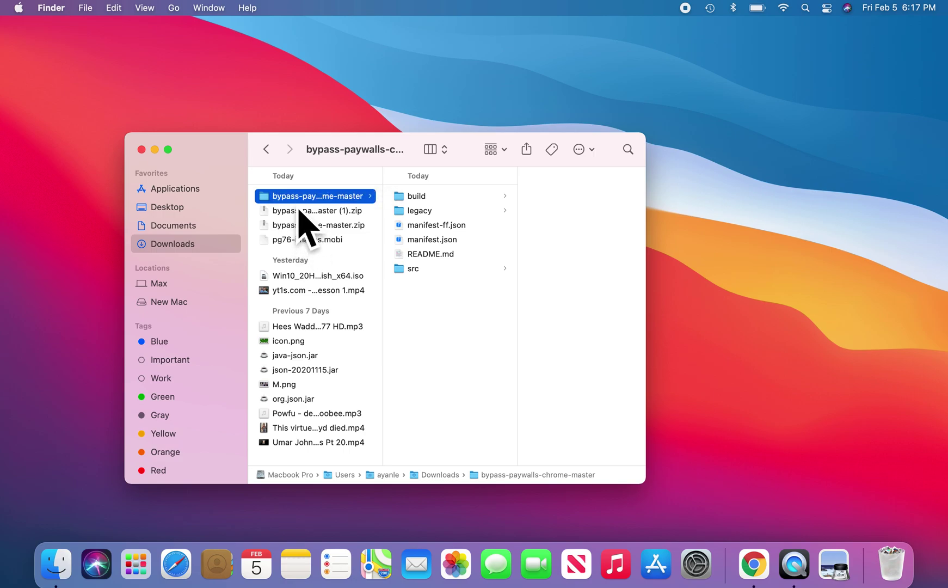
{"action": "key", "text": "Return"}
- Drag the folder onto the Desktop, close Downloads, and return to full-screen Chrome
{"action": "left_click_drag", "start_coordinate": [304, 196], "coordinate": [320, 82]}
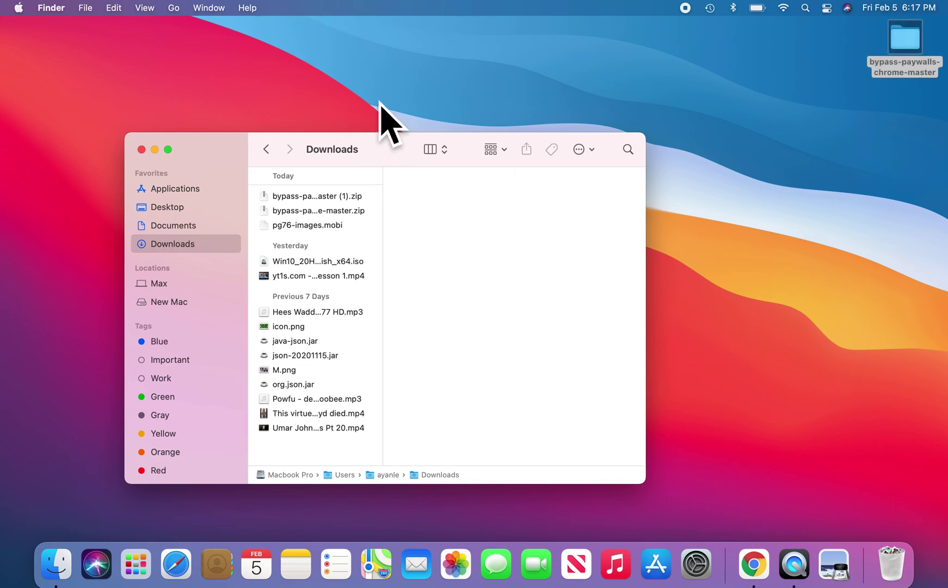
{"action": "left_click", "coordinate": [141, 150]}
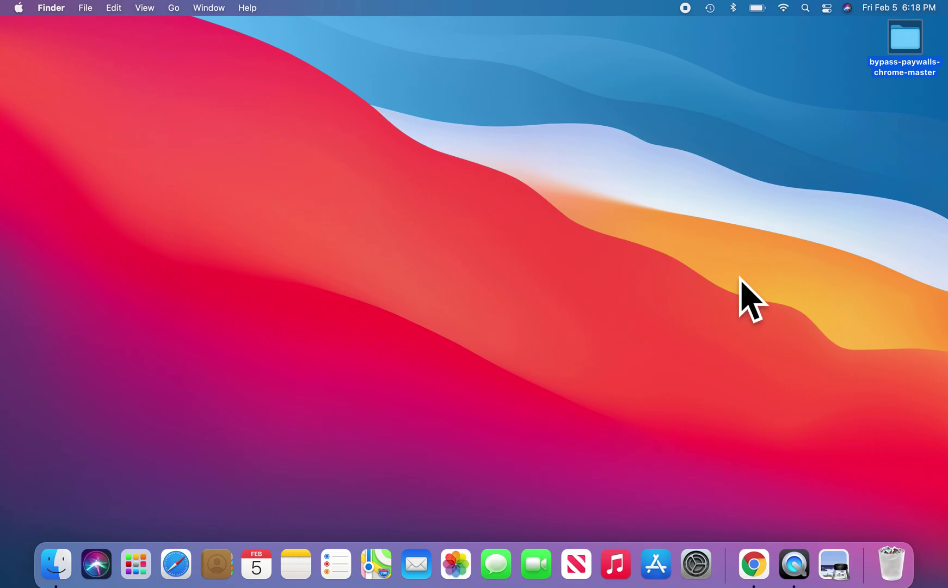
{"action": "key", "text": "ctrl+Right"}
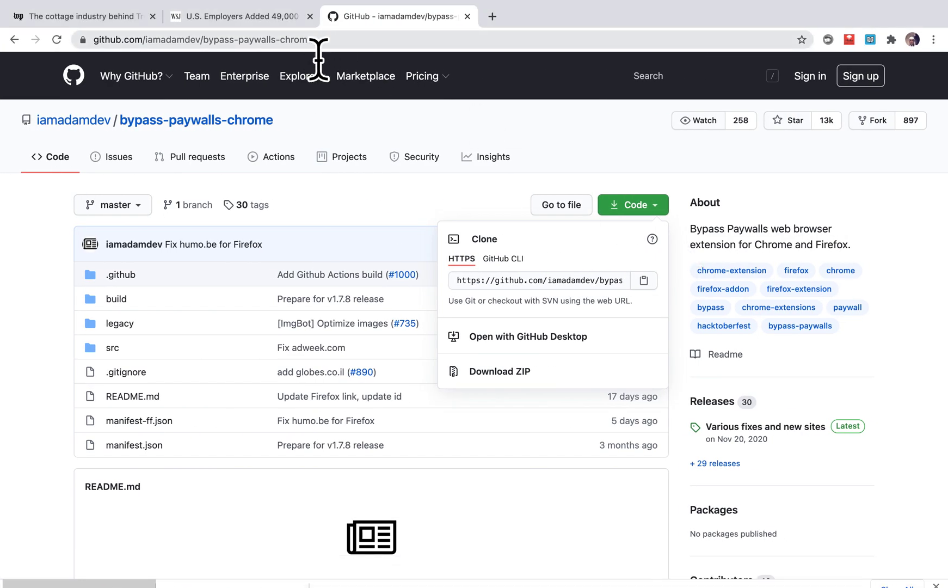
- Load google.com, then open Extensions from the ⋮ menu's More Tools submenu
{"action": "left_click", "coordinate": [335, 40]}
{"action": "type", "text": "google.com"}
{"action": "key", "text": "Return"}
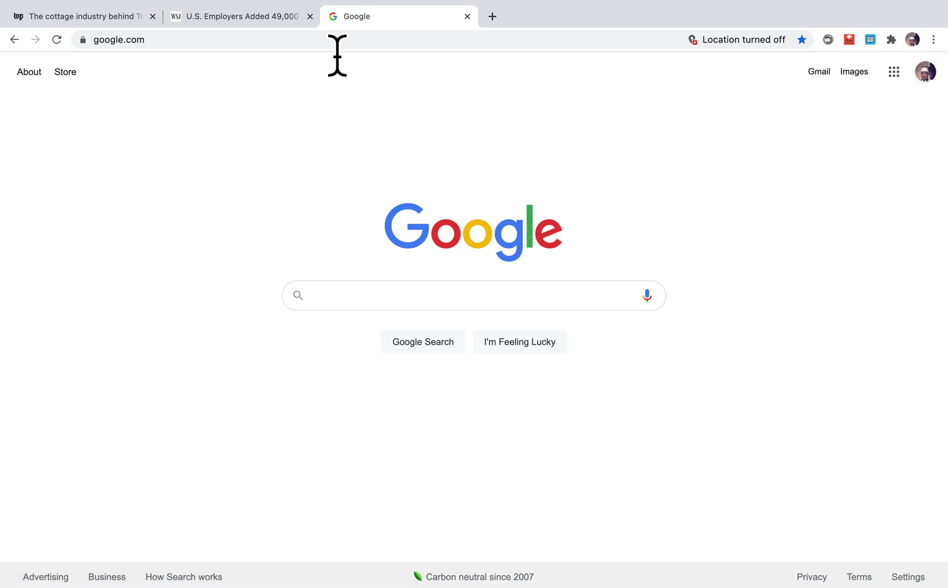
{"action": "left_click", "coordinate": [934, 40]}
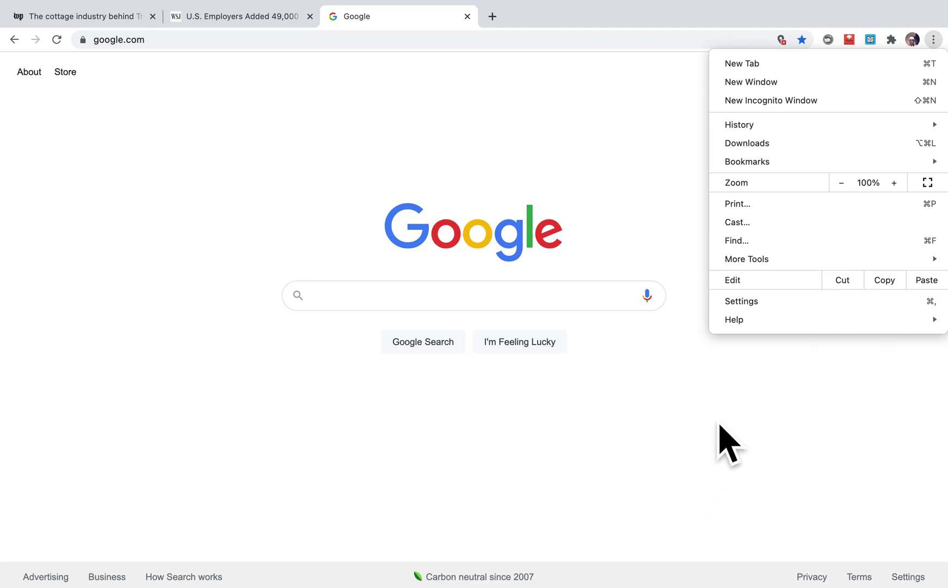
{"action": "mouse_move", "coordinate": [798, 269]}
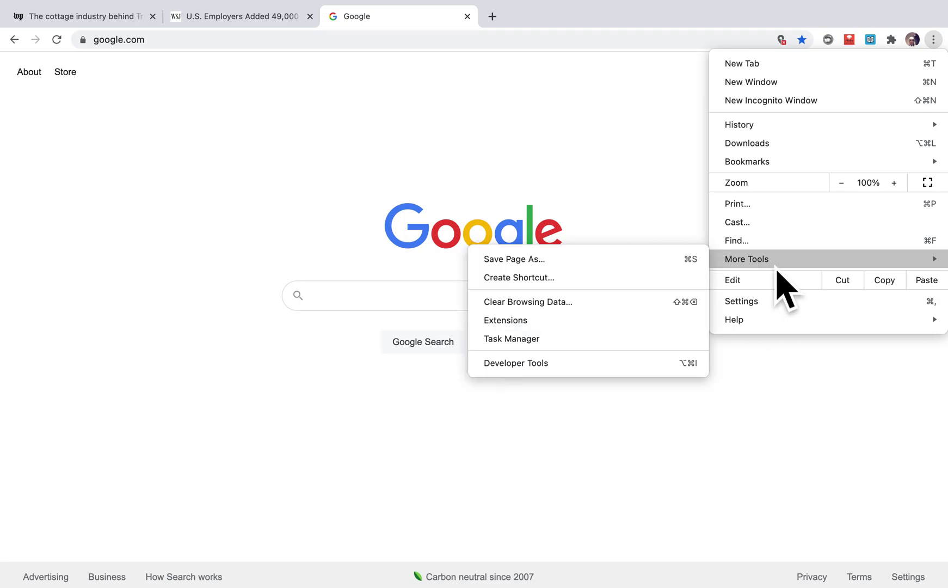
{"action": "left_click", "coordinate": [597, 348]}
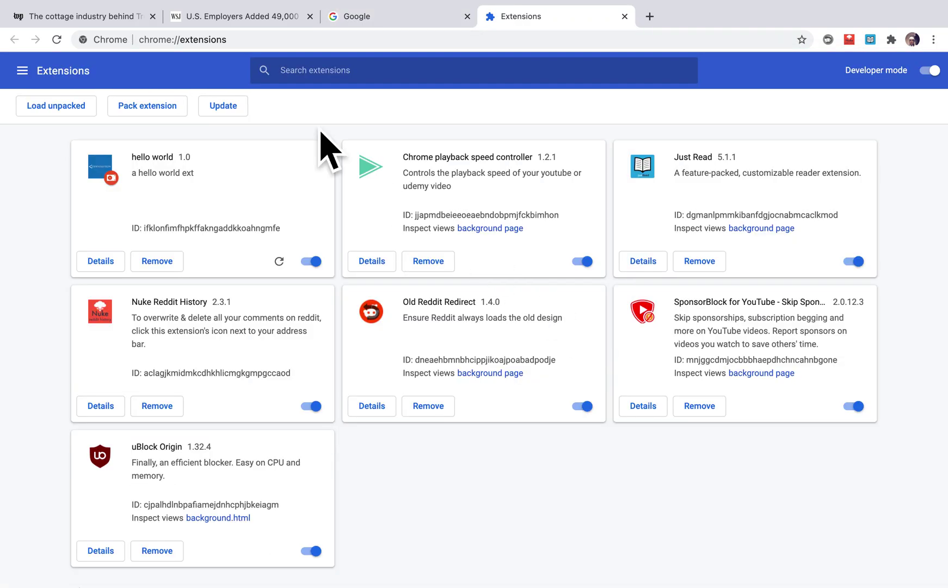
- Load the Desktop bypass-paywalls-chrome-master folder as an unpacked extension
{"action": "left_click", "coordinate": [76, 113]}
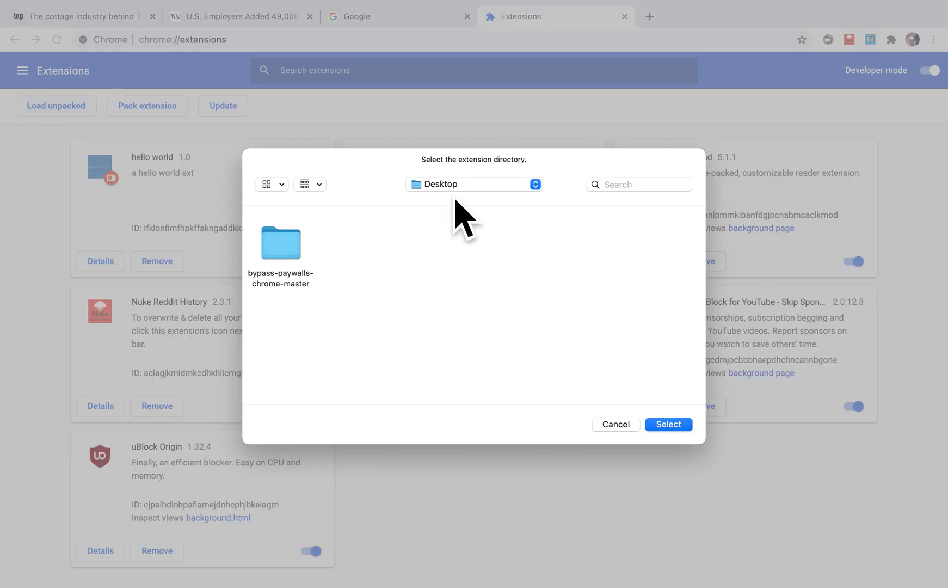
{"action": "double_click", "coordinate": [286, 255]}
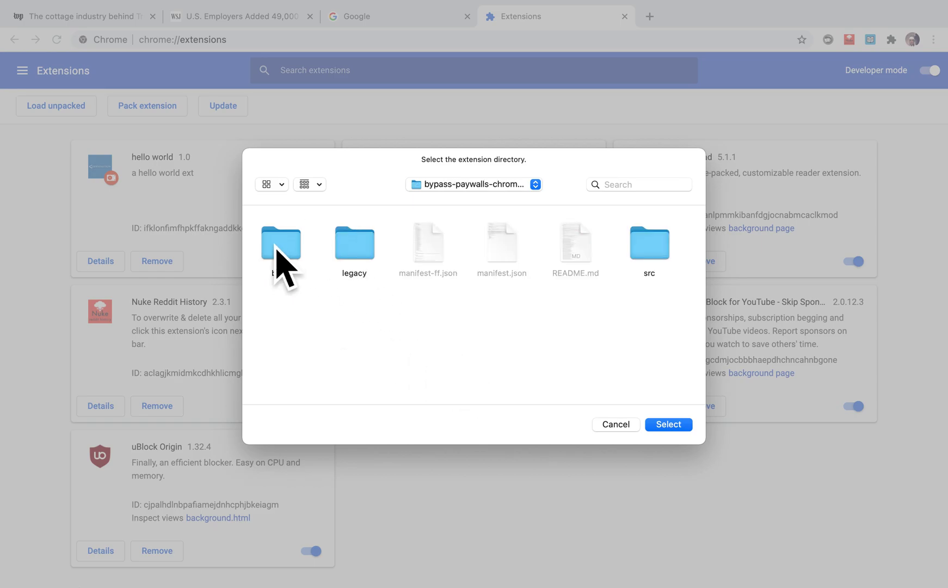
{"action": "left_click", "coordinate": [687, 428]}
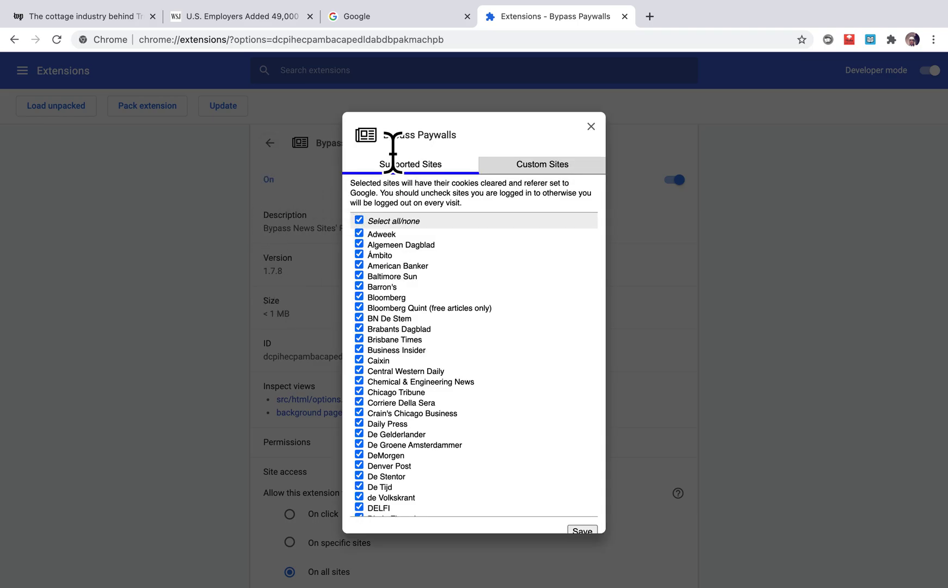
- Save the Bypass Paywalls options with all Supported Sites left selected
{"action": "scroll", "coordinate": [462, 356], "scroll_direction": "down", "scroll_amount": 15}
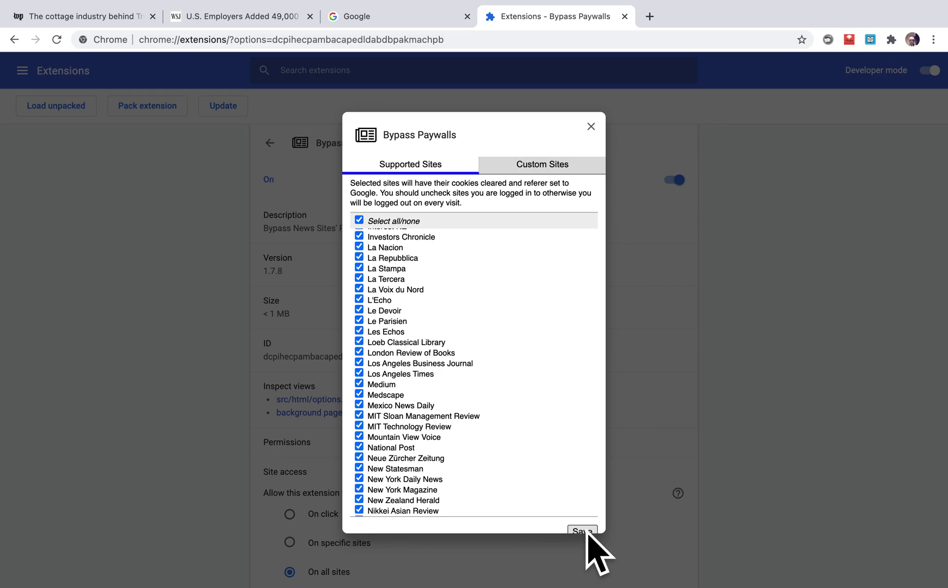
{"action": "scroll", "coordinate": [423, 253], "scroll_direction": "up", "scroll_amount": 5}
{"action": "scroll", "coordinate": [427, 272], "scroll_direction": "up", "scroll_amount": 10}
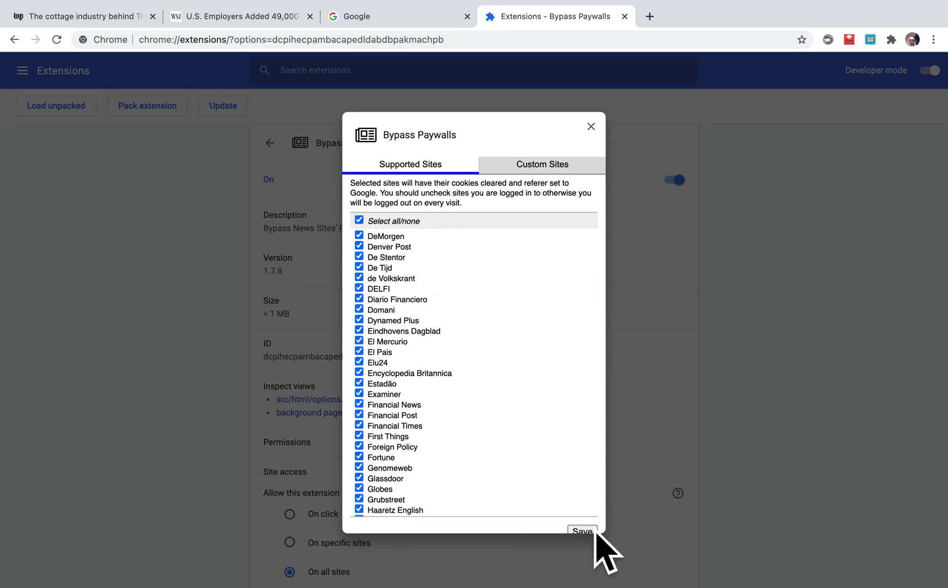
{"action": "left_click", "coordinate": [613, 559]}
{"action": "scroll", "coordinate": [571, 490], "scroll_direction": "down", "scroll_amount": 10}
{"action": "scroll", "coordinate": [239, 231], "scroll_direction": "up", "scroll_amount": 6}
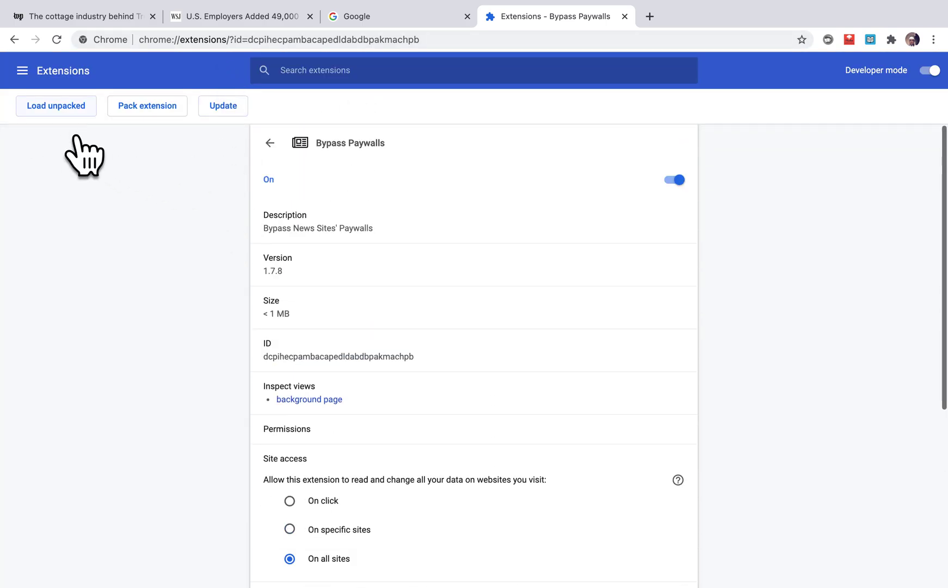
- Return to the extensions list, then switch to the Washington Post article tab
{"action": "left_click", "coordinate": [15, 40]}
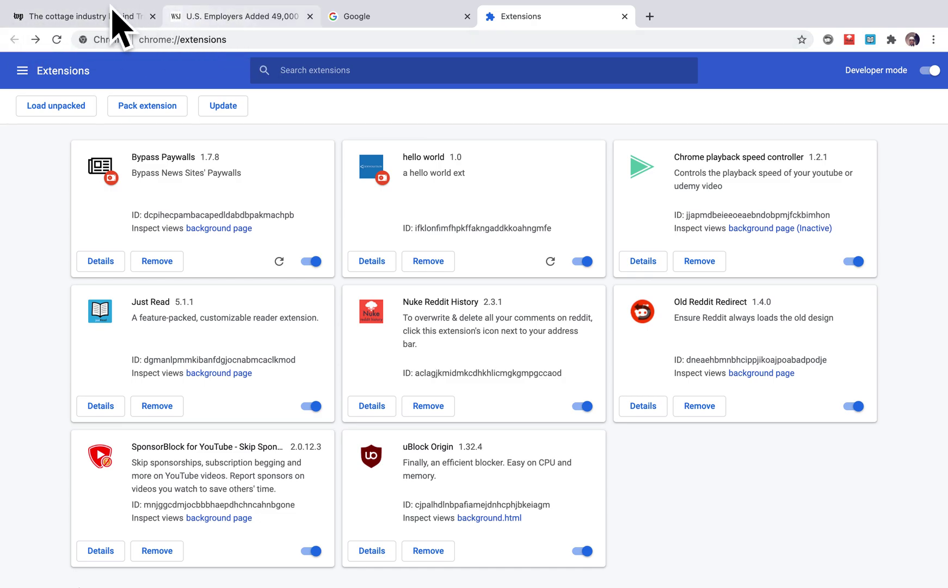
{"action": "left_click", "coordinate": [66, 17]}
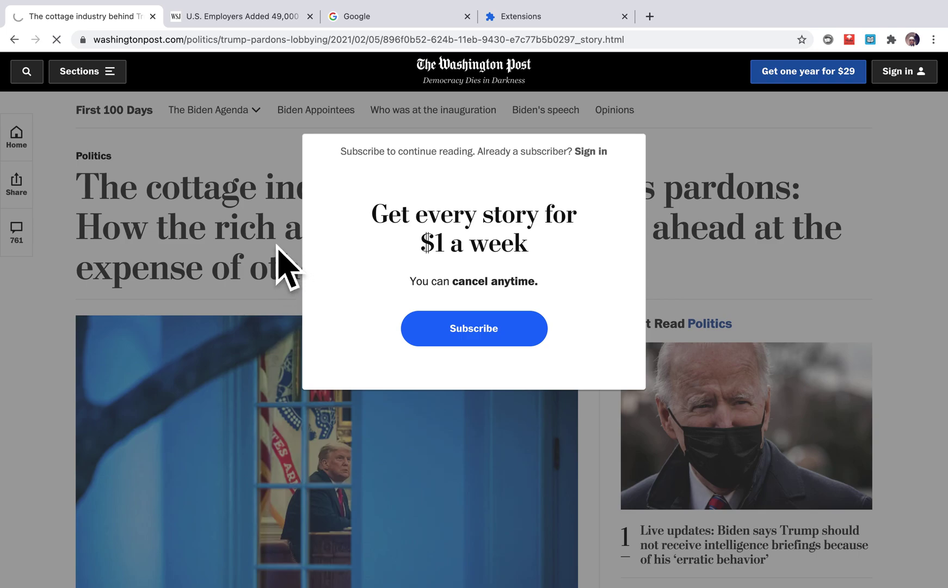
- Scroll through the Washington Post pardons-lobbying article, now free of its subscription overlay
{"action": "scroll", "coordinate": [238, 278], "scroll_direction": "down", "scroll_amount": 2}
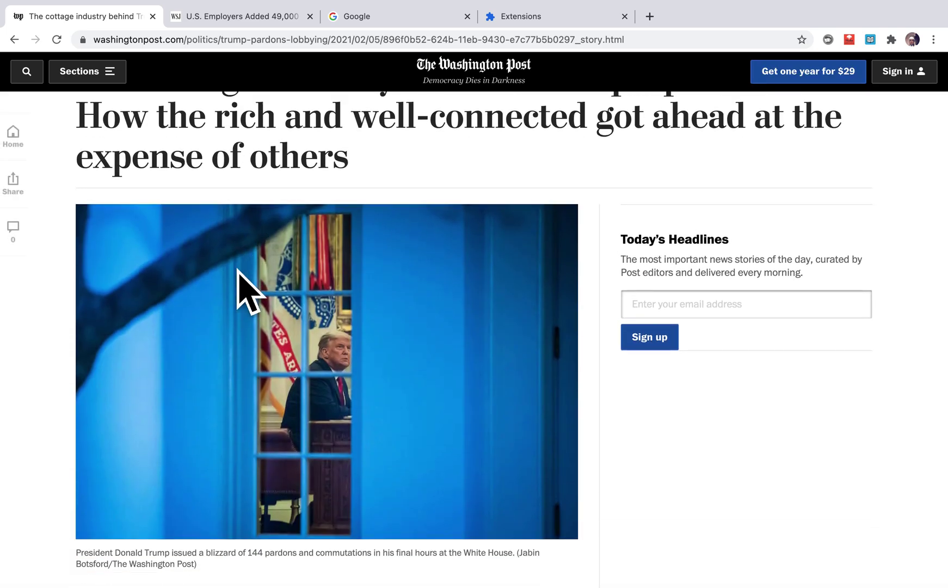
{"action": "scroll", "coordinate": [238, 270], "scroll_direction": "down", "scroll_amount": 20}
{"action": "scroll", "coordinate": [239, 274], "scroll_direction": "down", "scroll_amount": 20}
{"action": "scroll", "coordinate": [238, 281], "scroll_direction": "down", "scroll_amount": 3}
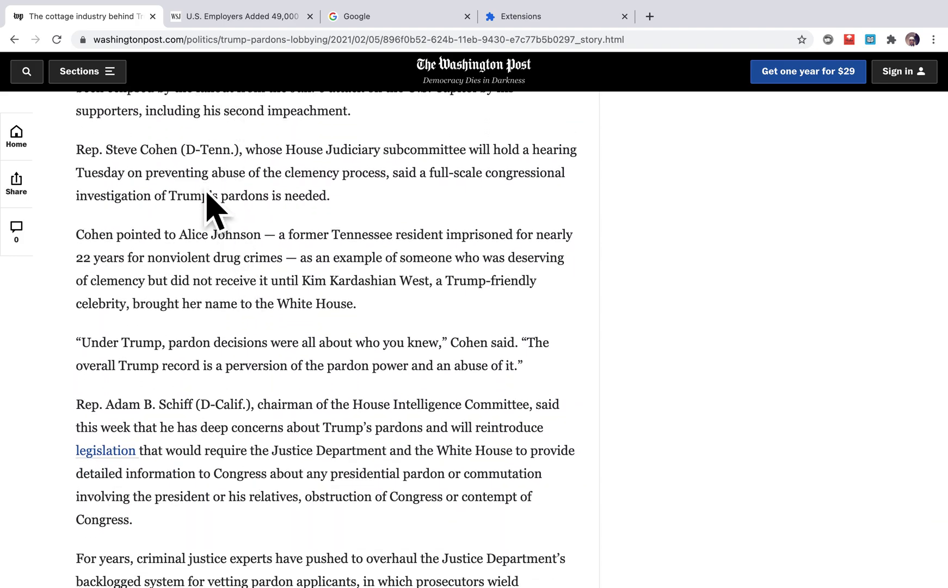
- Reload the WSJ 49,000-jobs article and scroll through its now unlocked full text
{"action": "left_click", "coordinate": [242, 24]}
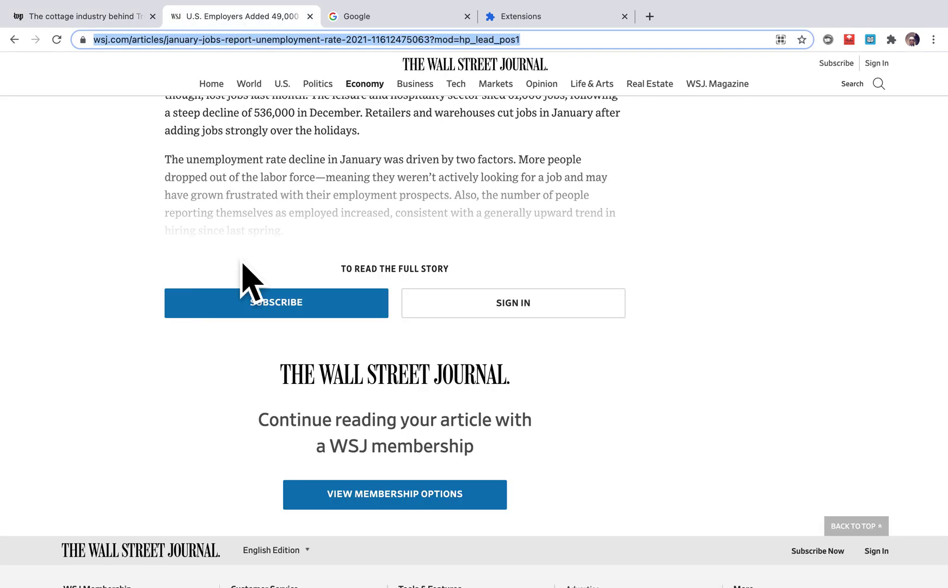
{"action": "scroll", "coordinate": [245, 275], "scroll_direction": "up", "scroll_amount": 10}
{"action": "scroll", "coordinate": [242, 271], "scroll_direction": "down", "scroll_amount": 8}
{"action": "scroll", "coordinate": [243, 268], "scroll_direction": "down", "scroll_amount": 1}
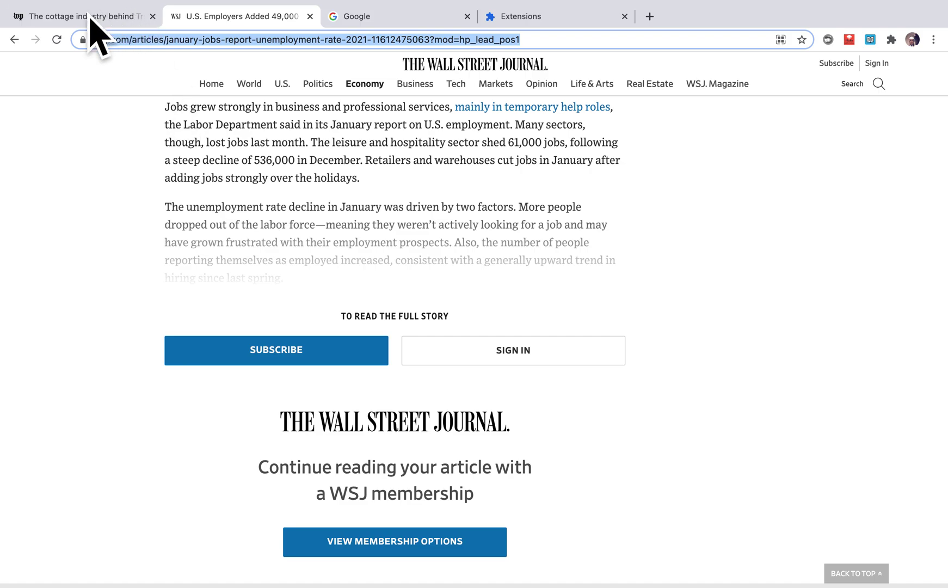
{"action": "left_click", "coordinate": [56, 40]}
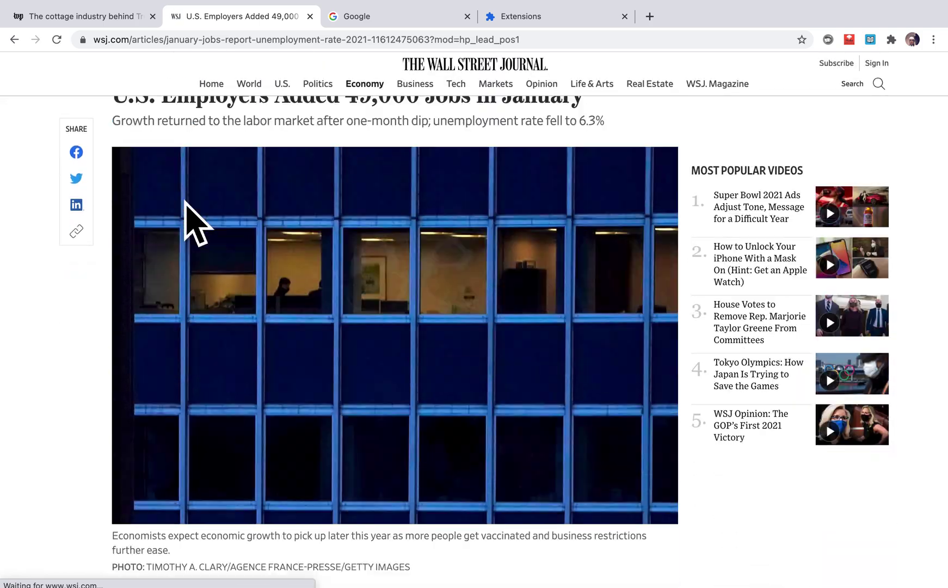
{"action": "scroll", "coordinate": [193, 223], "scroll_direction": "down", "scroll_amount": 5}
{"action": "scroll", "coordinate": [193, 223], "scroll_direction": "down", "scroll_amount": 20}
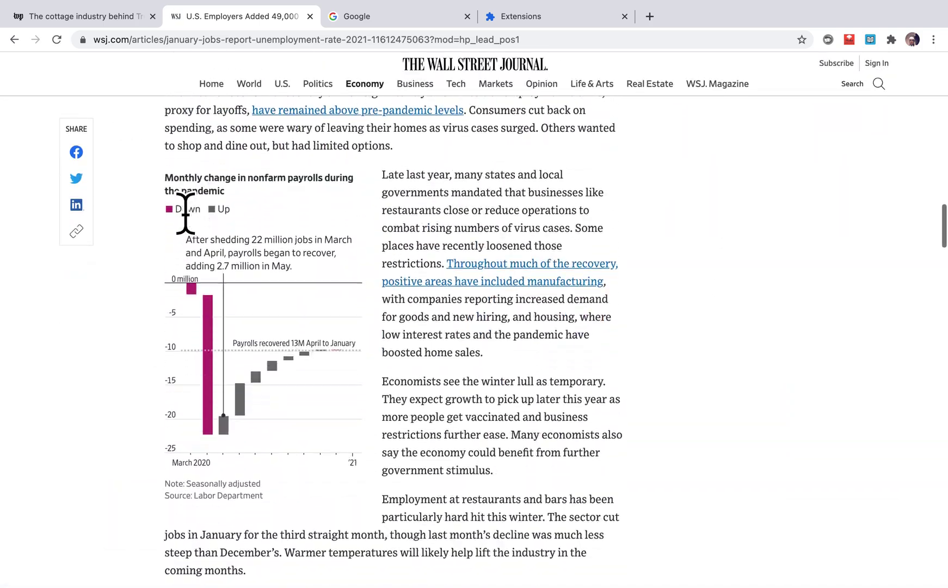
{"action": "scroll", "coordinate": [194, 223], "scroll_direction": "down", "scroll_amount": 7}
{"action": "scroll", "coordinate": [194, 224], "scroll_direction": "down", "scroll_amount": 20}
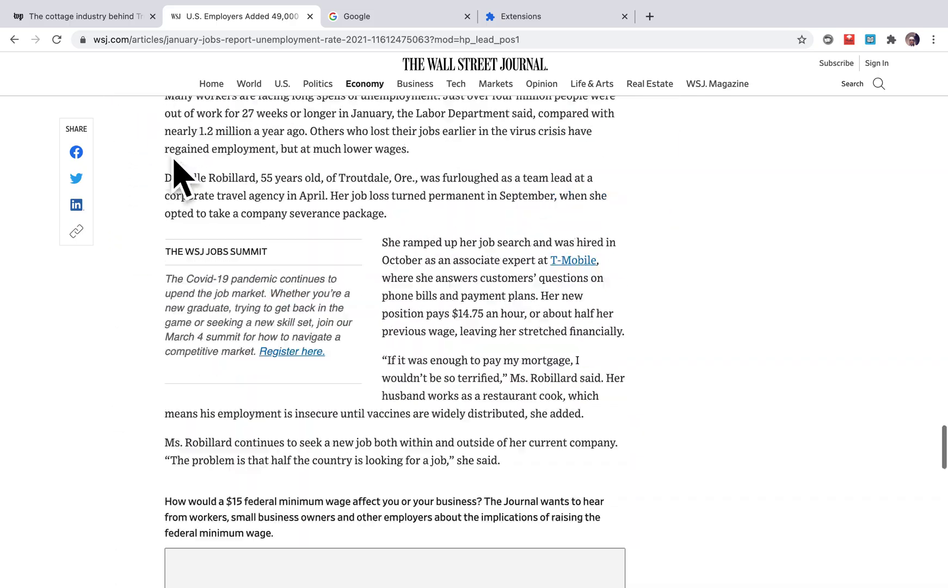
{"action": "scroll", "coordinate": [174, 178], "scroll_direction": "up", "scroll_amount": 20}
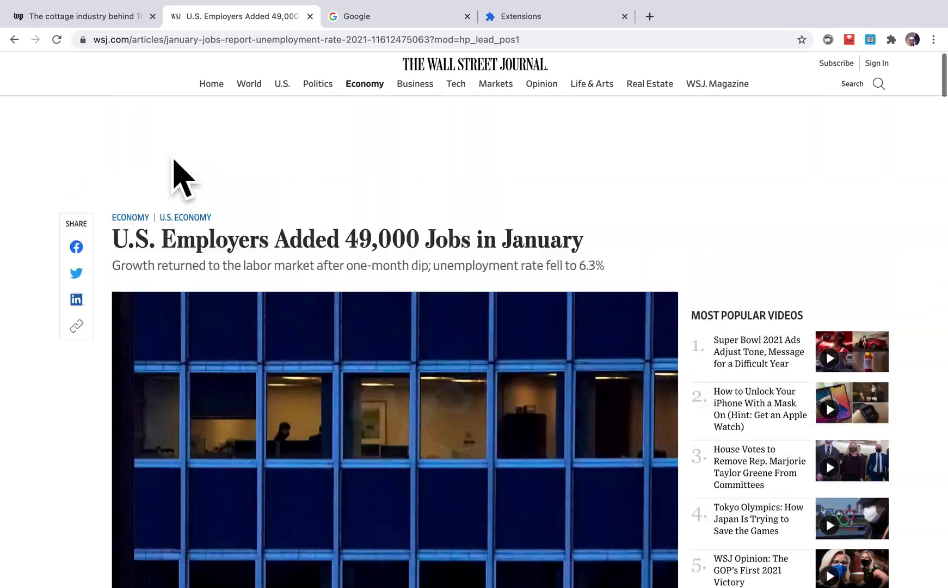
- From the WSJ homepage, read the Nigeria WTO director article, then return to the Washington Post tab
{"action": "mouse_move", "coordinate": [282, 162]}
{"action": "left_click", "coordinate": [413, 127]}
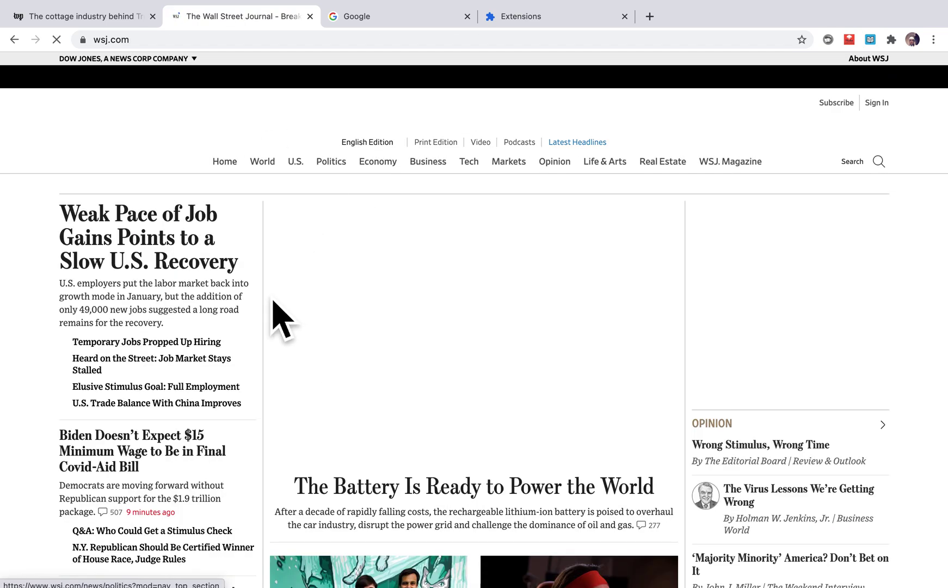
{"action": "scroll", "coordinate": [274, 308], "scroll_direction": "down", "scroll_amount": 12}
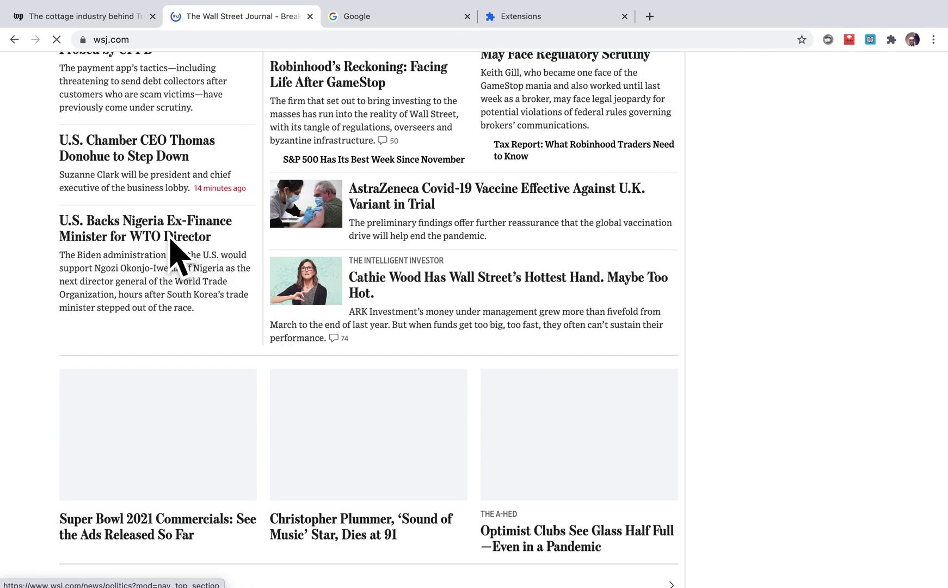
{"action": "left_click", "coordinate": [120, 240]}
{"action": "scroll", "coordinate": [245, 354], "scroll_direction": "down", "scroll_amount": 20}
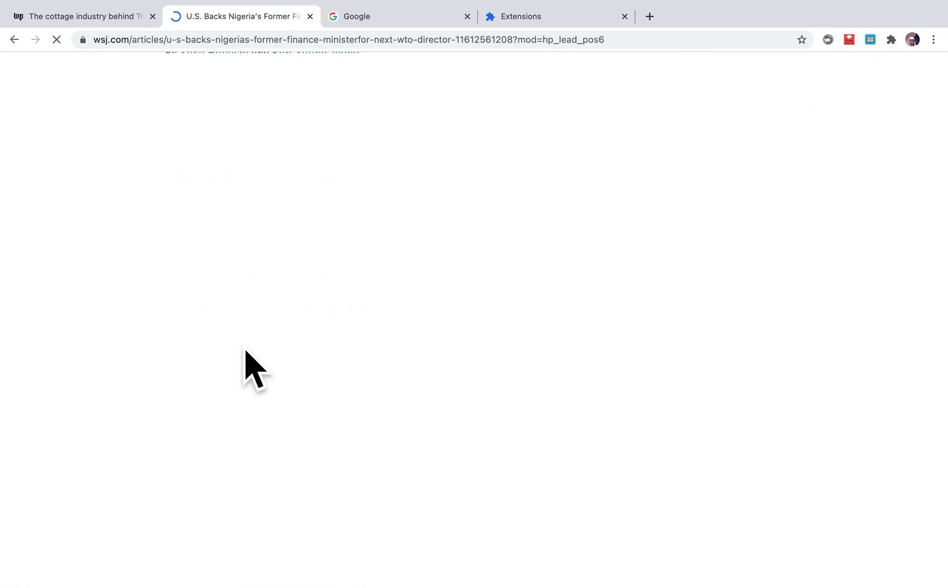
{"action": "scroll", "coordinate": [245, 354], "scroll_direction": "down", "scroll_amount": 8}
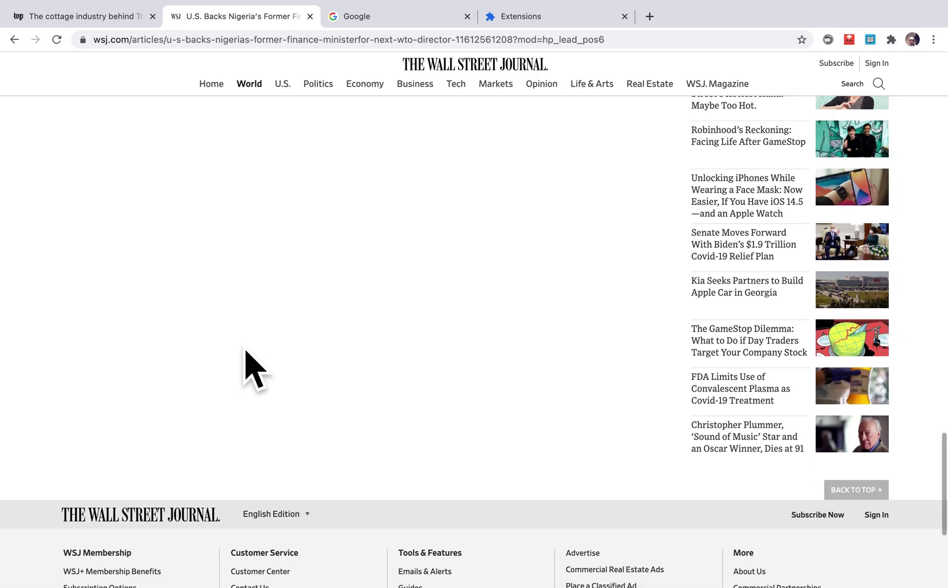
{"action": "scroll", "coordinate": [246, 351], "scroll_direction": "up", "scroll_amount": 14}
{"action": "scroll", "coordinate": [247, 359], "scroll_direction": "up", "scroll_amount": 15}
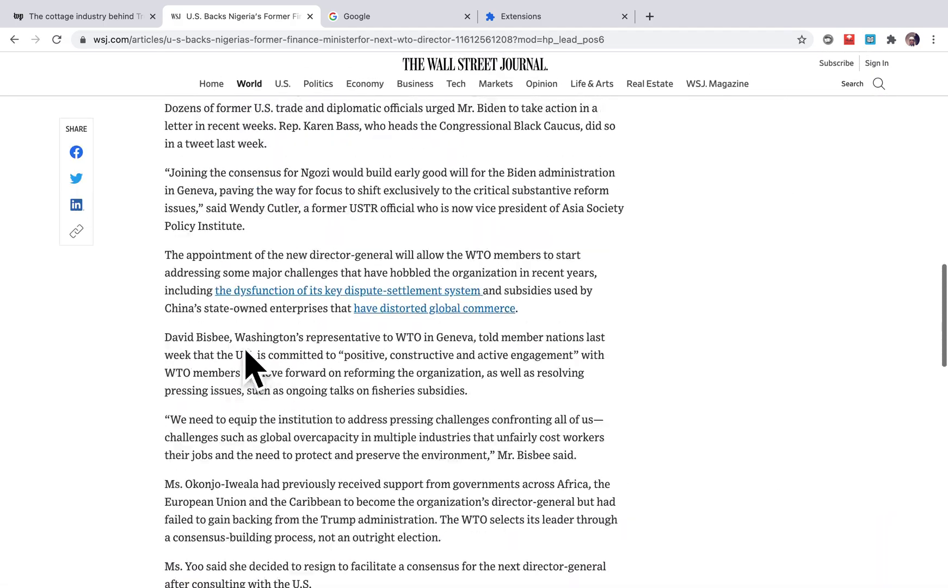
{"action": "left_click", "coordinate": [88, 21]}
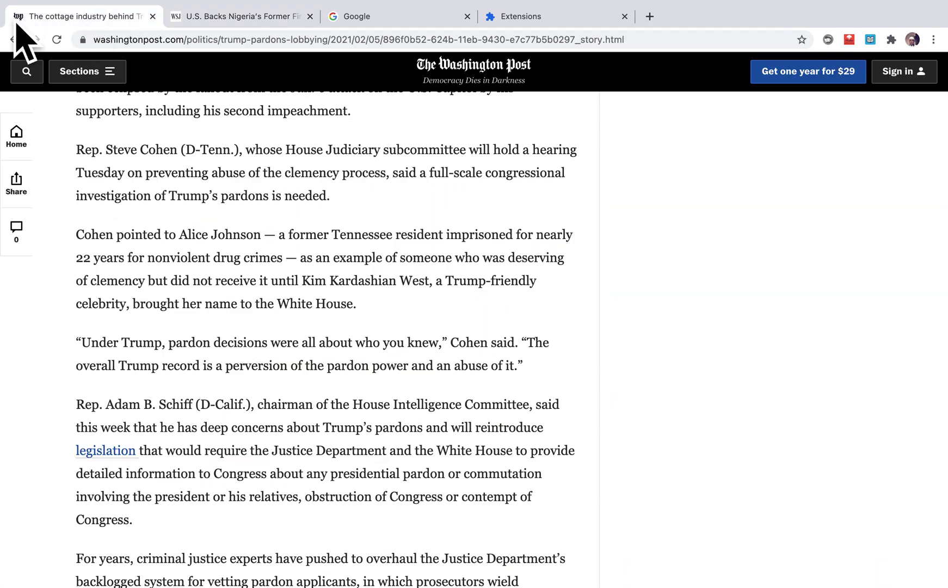
- Reload the Washington Post tab and scroll through the New York Times journalists article in full
{"action": "left_click", "coordinate": [18, 44]}
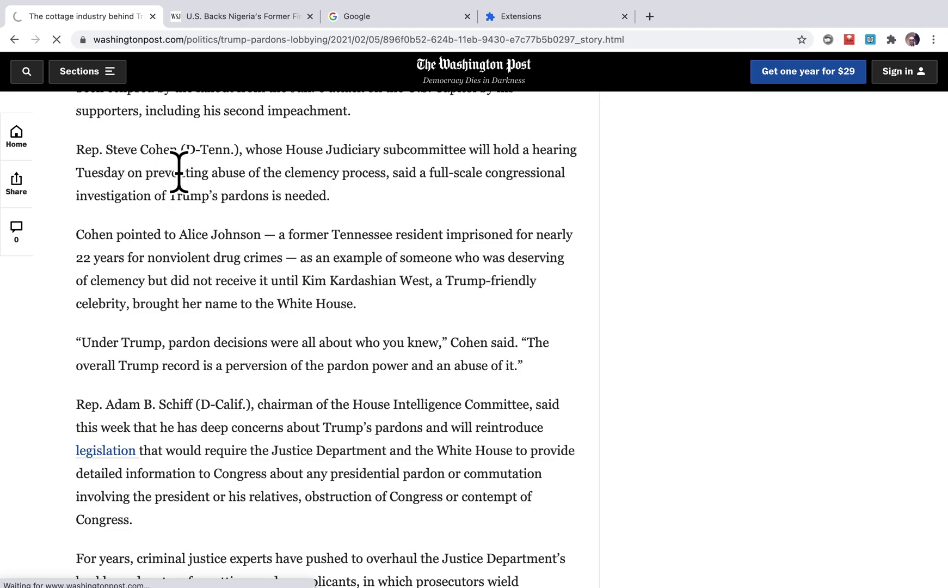
{"action": "scroll", "coordinate": [250, 211], "scroll_direction": "up", "scroll_amount": 15}
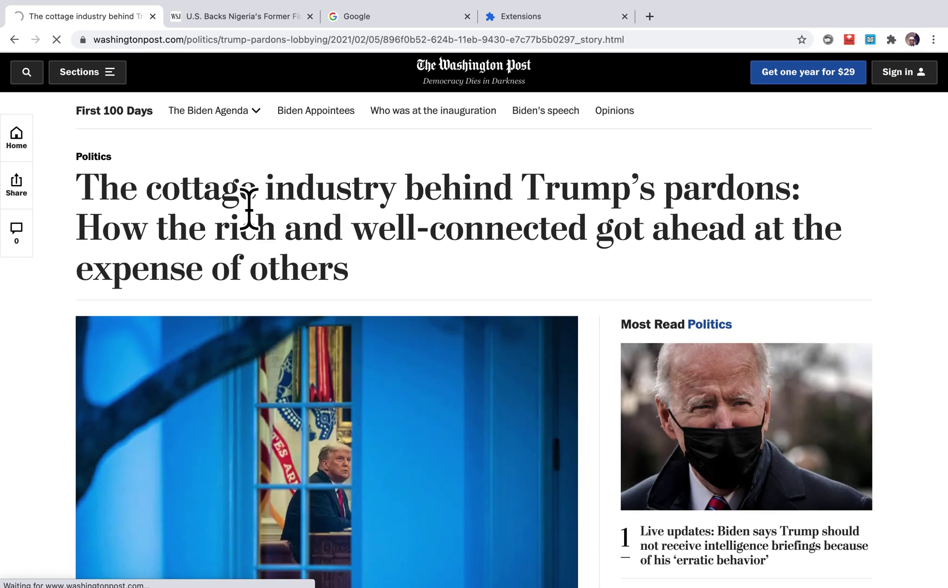
{"action": "scroll", "coordinate": [233, 381], "scroll_direction": "down", "scroll_amount": 10}
{"action": "scroll", "coordinate": [231, 363], "scroll_direction": "down", "scroll_amount": 10}
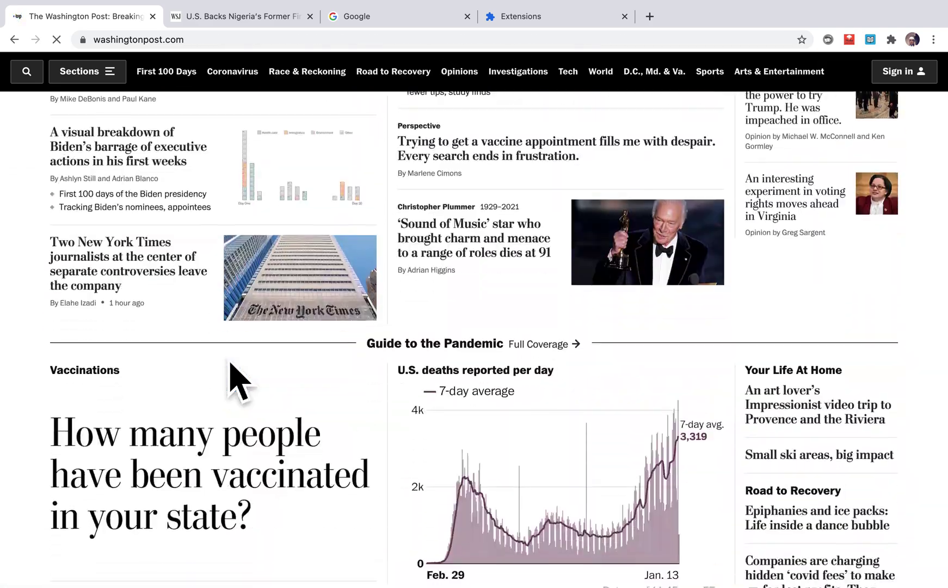
{"action": "scroll", "coordinate": [230, 363], "scroll_direction": "down", "scroll_amount": 1}
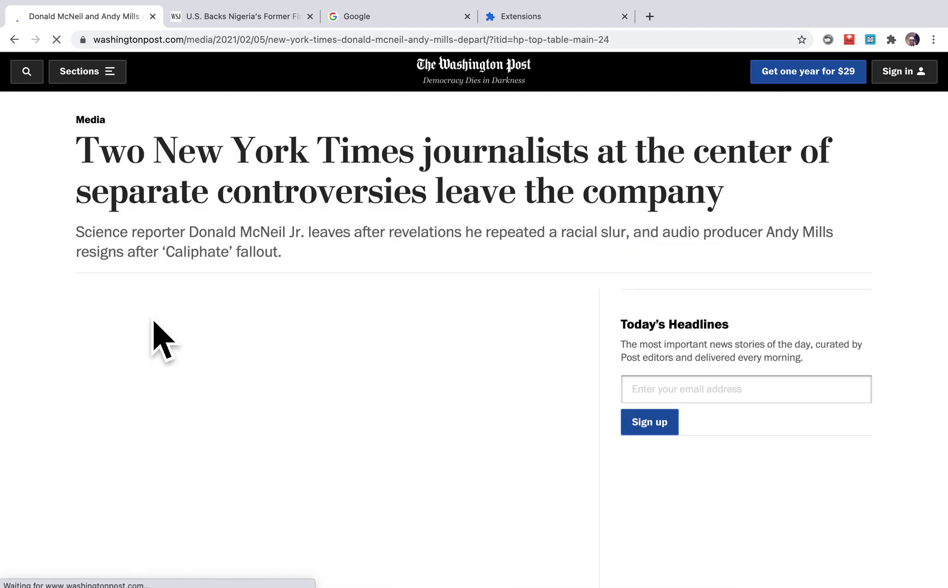
{"action": "scroll", "coordinate": [235, 291], "scroll_direction": "down", "scroll_amount": 20}
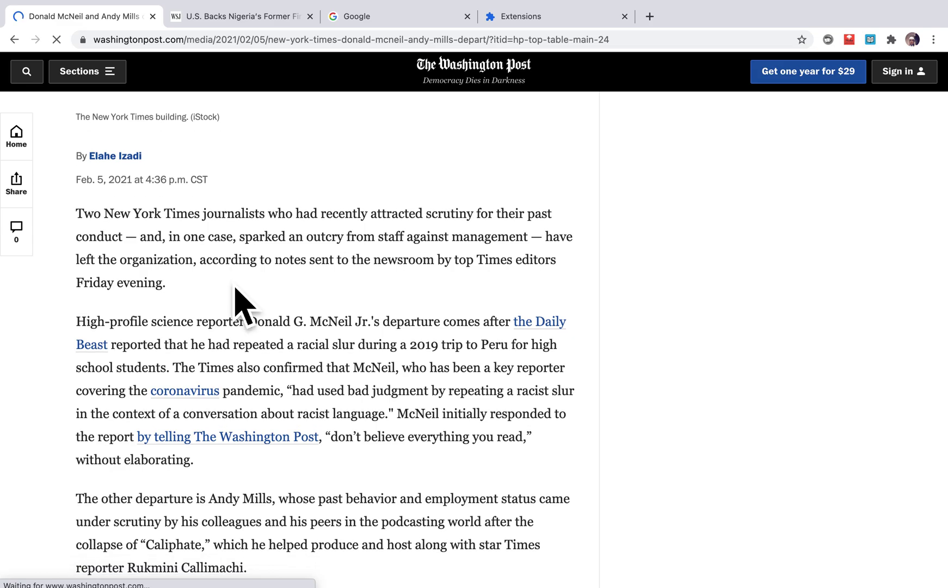
{"action": "scroll", "coordinate": [234, 294], "scroll_direction": "down", "scroll_amount": 17}
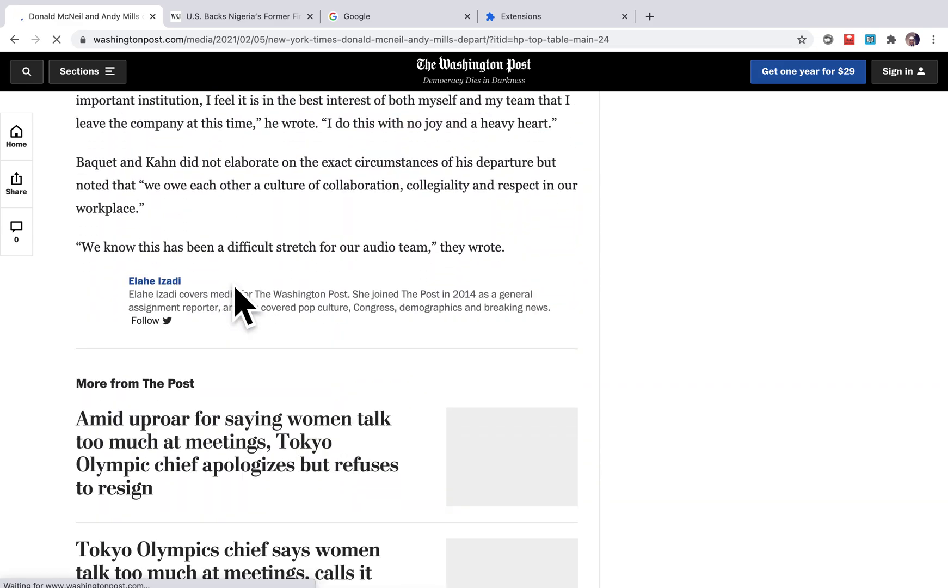
{"action": "scroll", "coordinate": [234, 295], "scroll_direction": "up", "scroll_amount": 4}
{"action": "scroll", "coordinate": [234, 294], "scroll_direction": "down", "scroll_amount": 3}
{"action": "scroll", "coordinate": [234, 295], "scroll_direction": "up", "scroll_amount": 15}
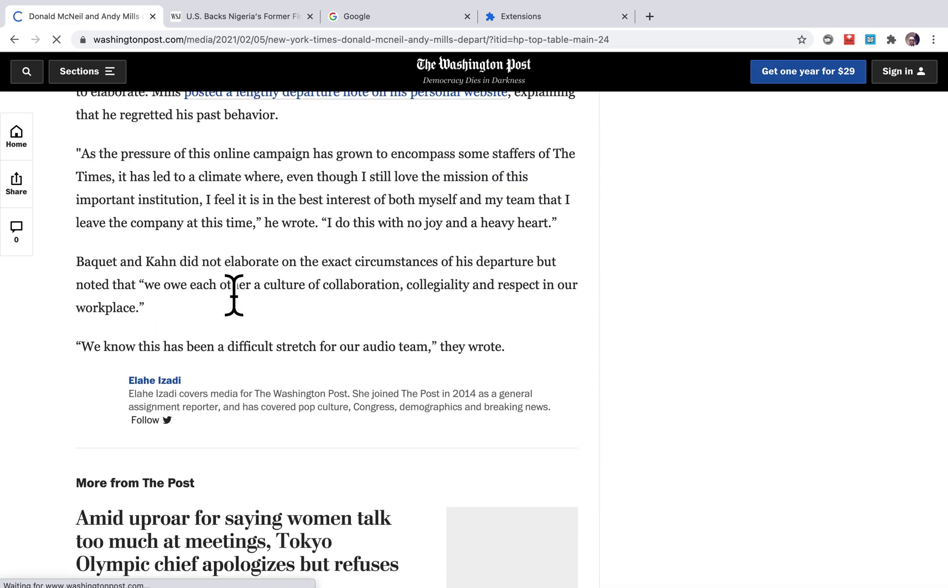
{"action": "scroll", "coordinate": [234, 294], "scroll_direction": "up", "scroll_amount": 15}
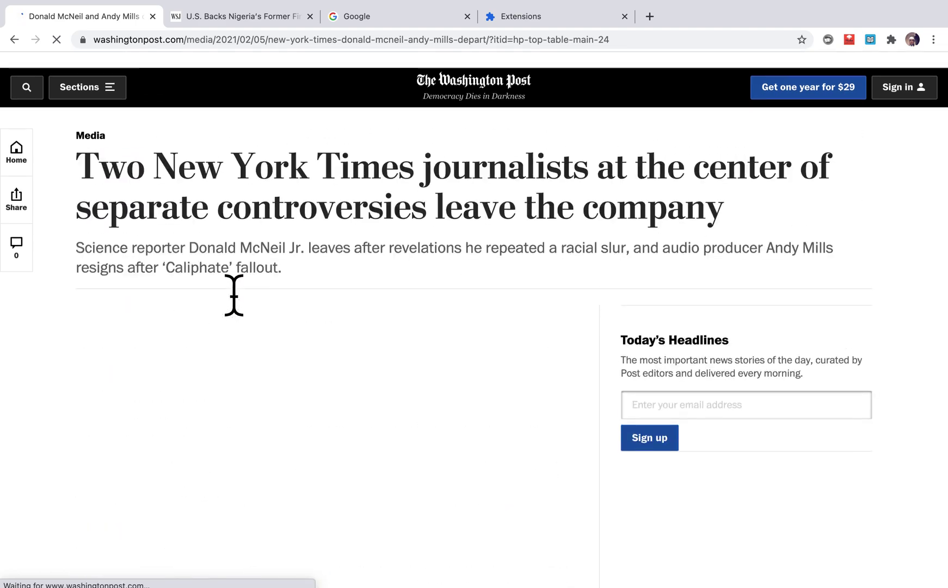